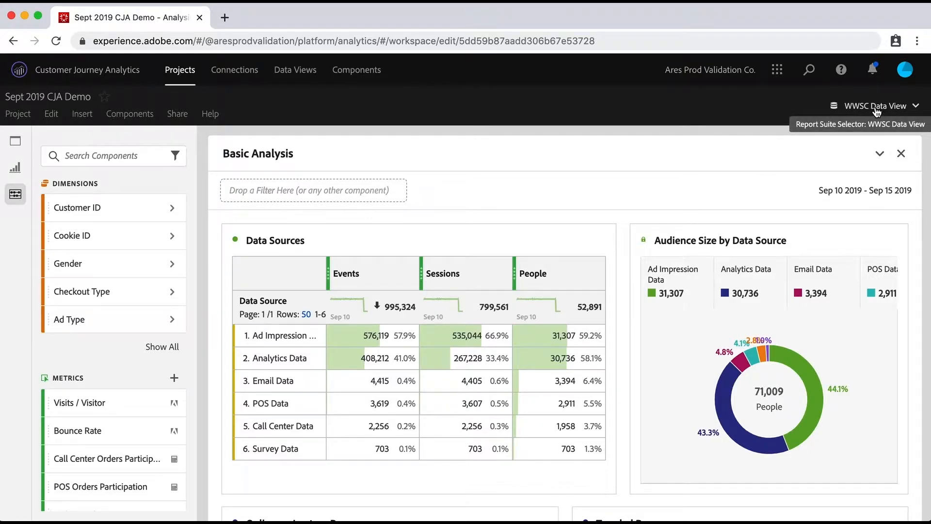
Step: Search the data views for "ww" and open WWSC Data View to check which connection it uses
{"action": "left_click", "coordinate": [291, 70]}
{"action": "left_click", "coordinate": [207, 133]}
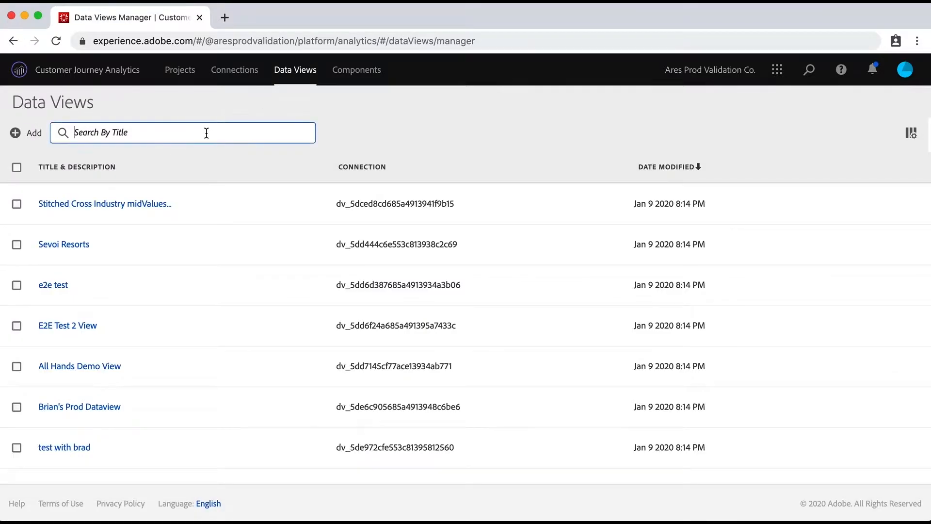
{"action": "type", "text": "ww"}
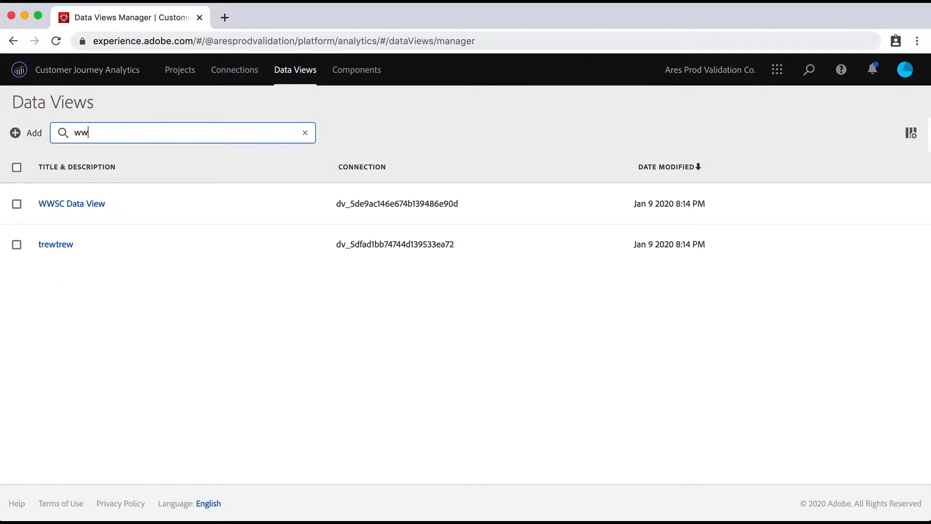
{"action": "left_click", "coordinate": [81, 204]}
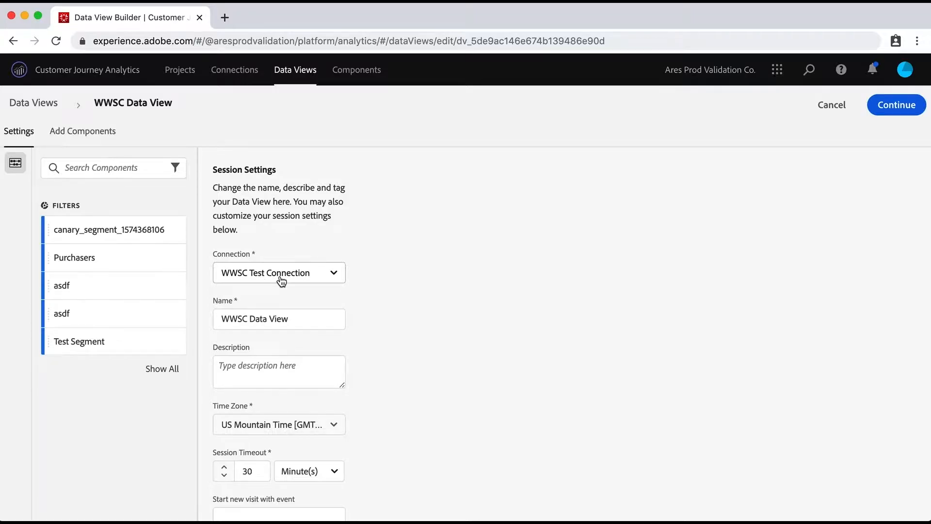
Step: Search the connections for "ww" and open WWSC Test Connection for editing
{"action": "left_click", "coordinate": [235, 72]}
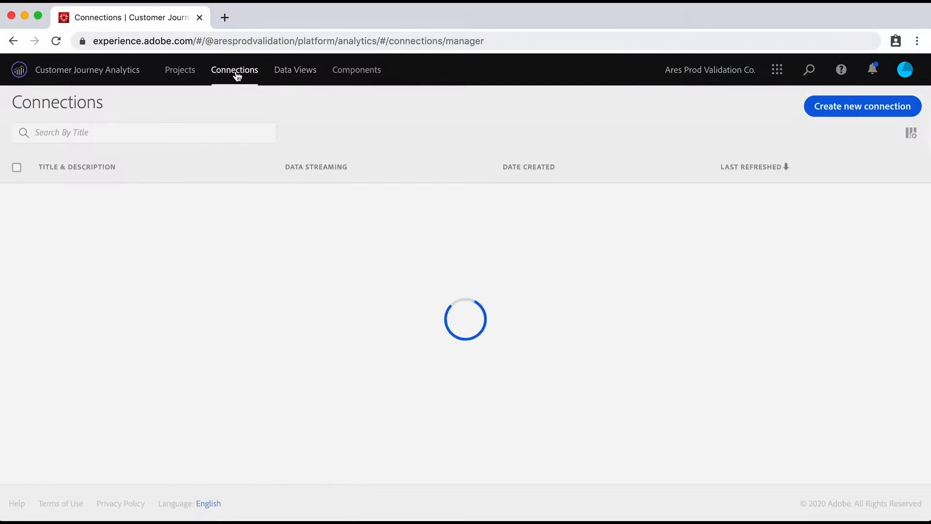
{"action": "left_click", "coordinate": [139, 137]}
{"action": "type", "text": "ww"}
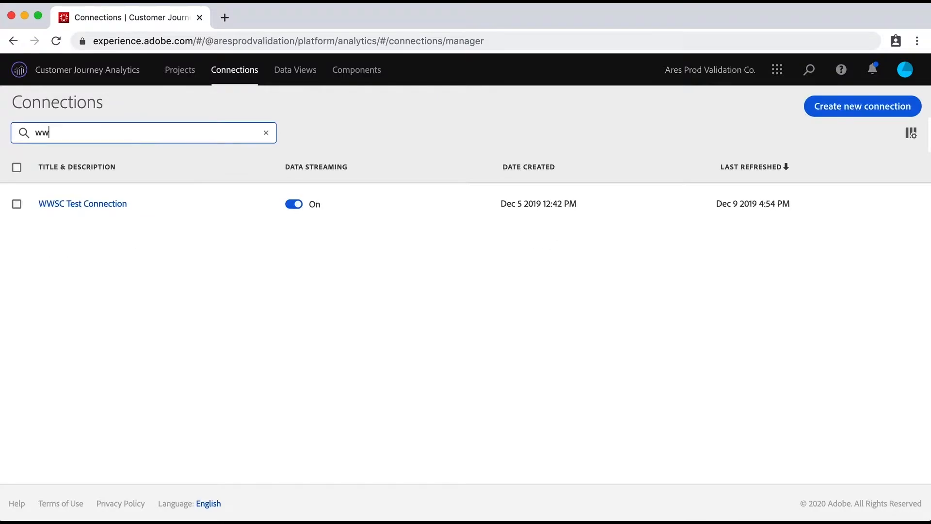
{"action": "left_click", "coordinate": [89, 206]}
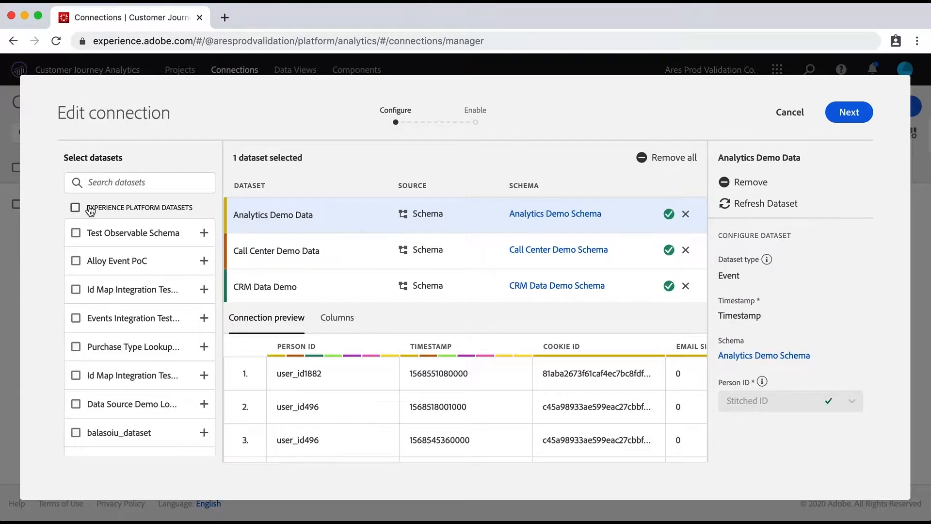
Step: Review the connection's dataset list and check the Person ID of the Email, POS, Survey and Call Center Demo Data datasets
{"action": "scroll", "coordinate": [338, 218], "scroll_direction": "down", "scroll_amount": 2}
{"action": "scroll", "coordinate": [340, 221], "scroll_direction": "down", "scroll_amount": 5}
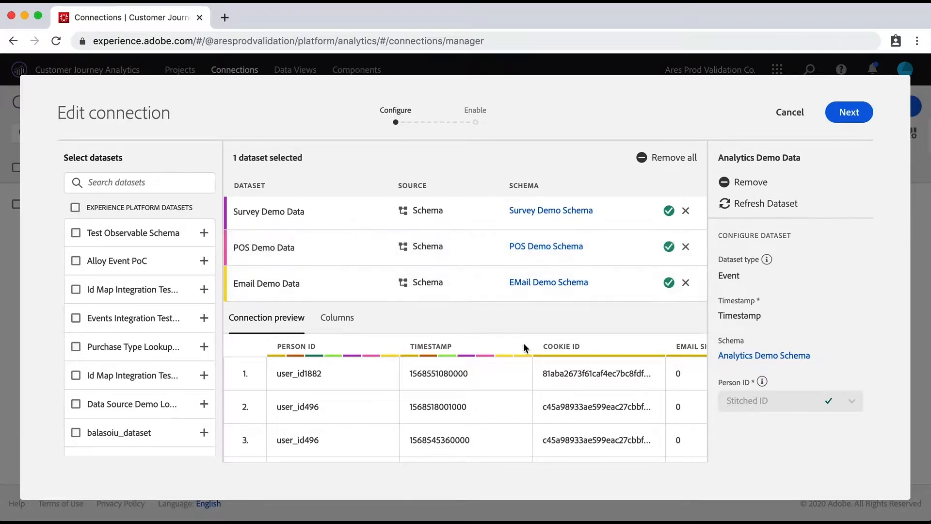
{"action": "mouse_move", "coordinate": [761, 374]}
{"action": "left_click", "coordinate": [313, 287]}
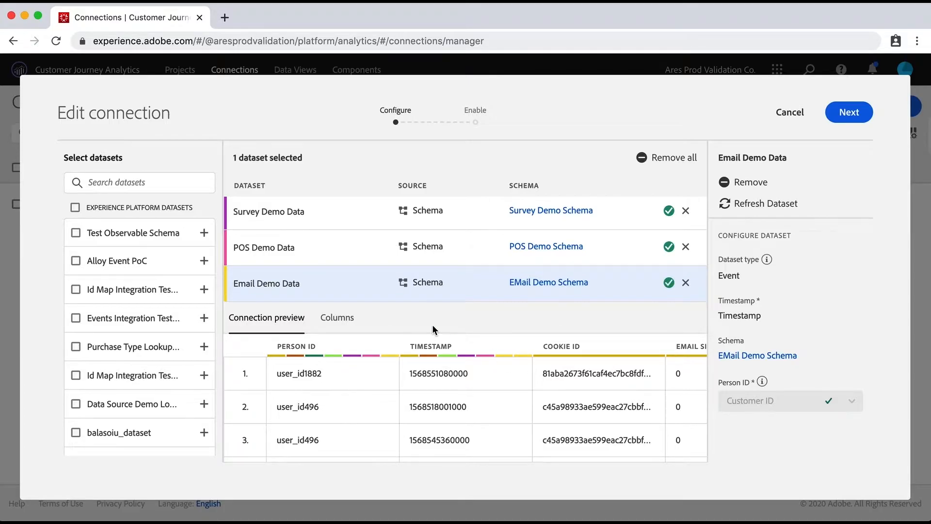
{"action": "left_click", "coordinate": [277, 252]}
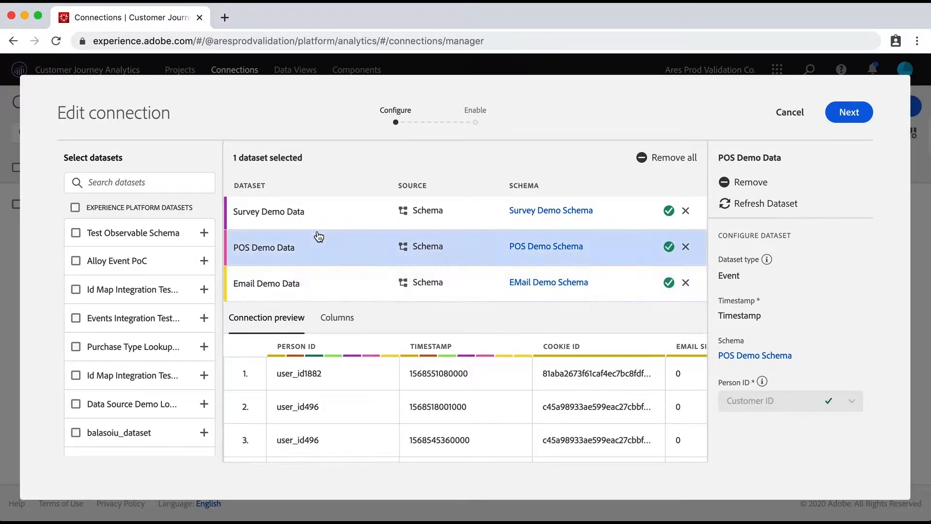
{"action": "left_click", "coordinate": [321, 213]}
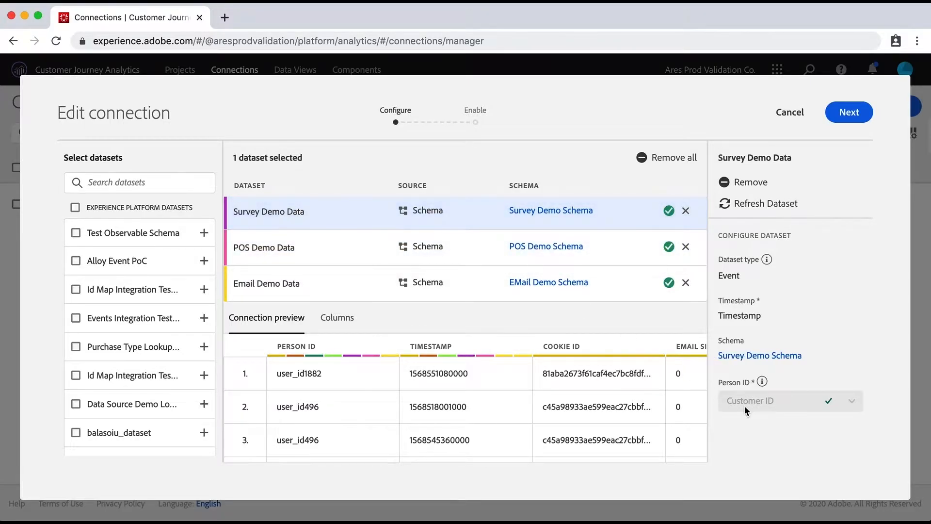
{"action": "scroll", "coordinate": [301, 258], "scroll_direction": "up", "scroll_amount": 5}
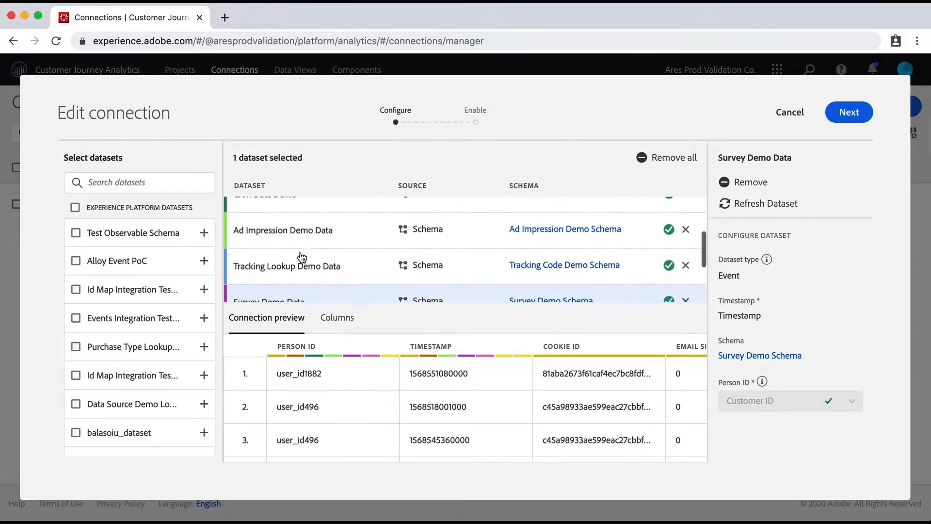
{"action": "scroll", "coordinate": [301, 258], "scroll_direction": "up", "scroll_amount": 1}
{"action": "left_click", "coordinate": [283, 250]}
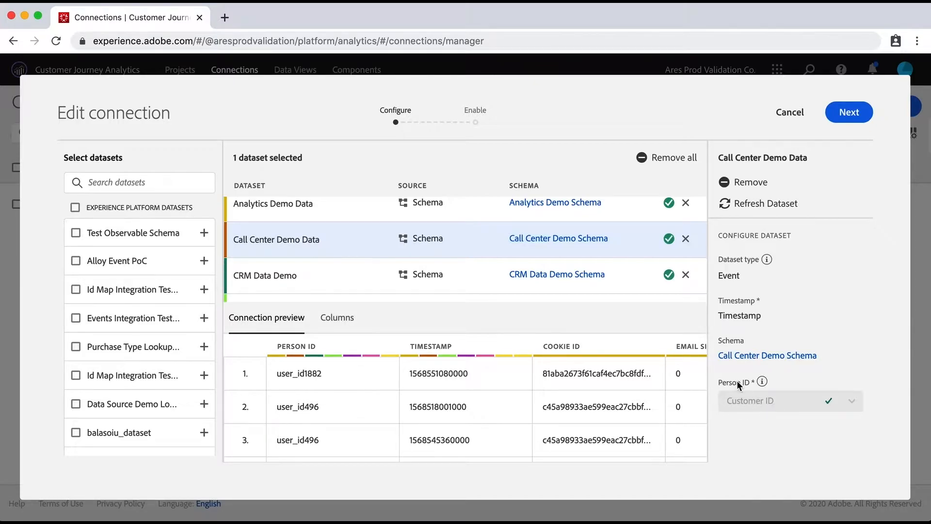
Step: Open the Call Center Demo Schema in Adobe Experience Platform and inspect the identity settings of the customer_id field under _aresprodvalidation
{"action": "left_click", "coordinate": [537, 240]}
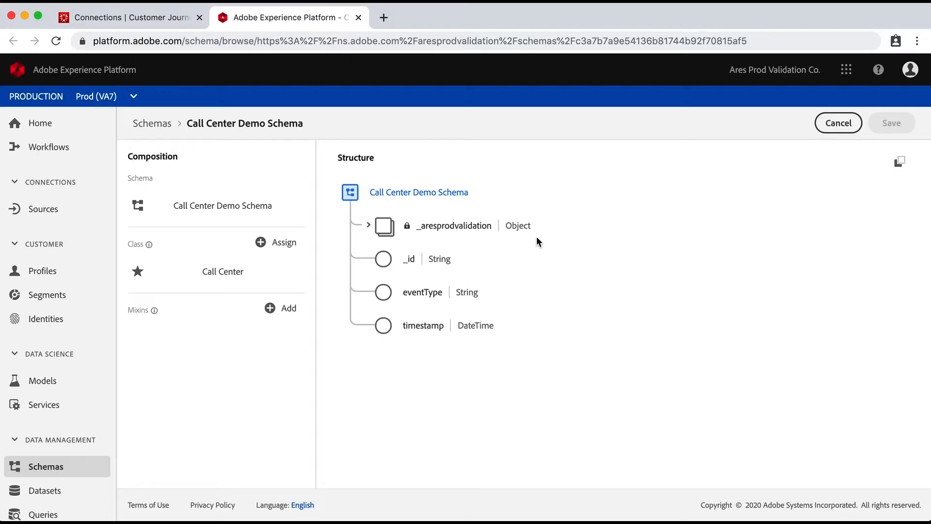
{"action": "left_click", "coordinate": [369, 225]}
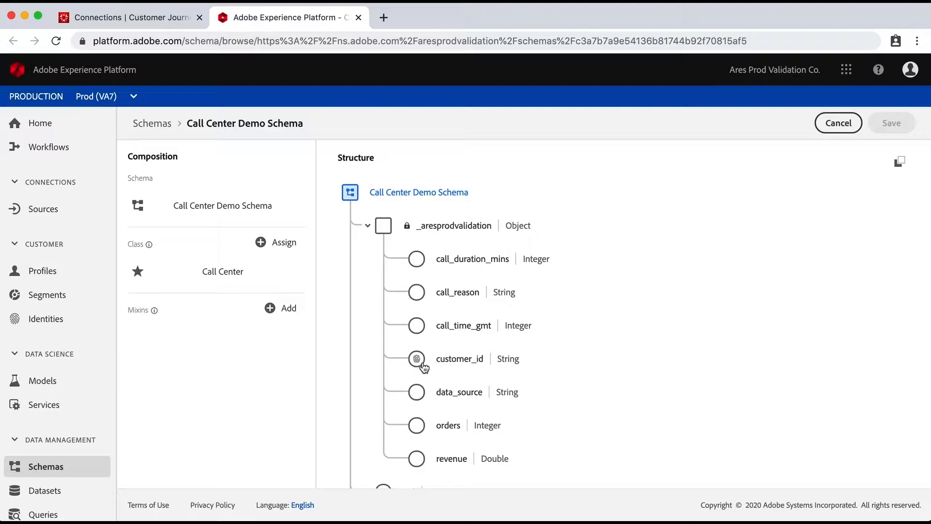
{"action": "left_click", "coordinate": [461, 363]}
{"action": "scroll", "coordinate": [817, 336], "scroll_direction": "down", "scroll_amount": 10}
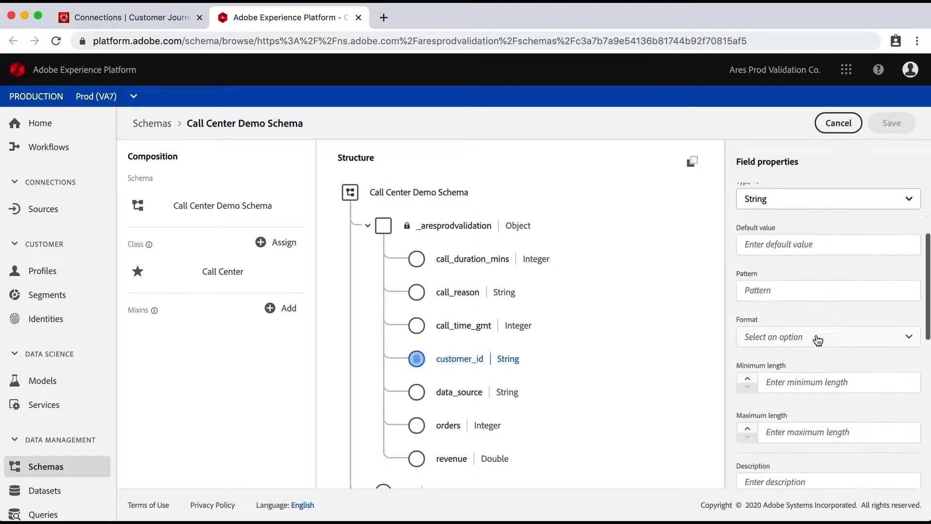
{"action": "scroll", "coordinate": [817, 335], "scroll_direction": "down", "scroll_amount": 5}
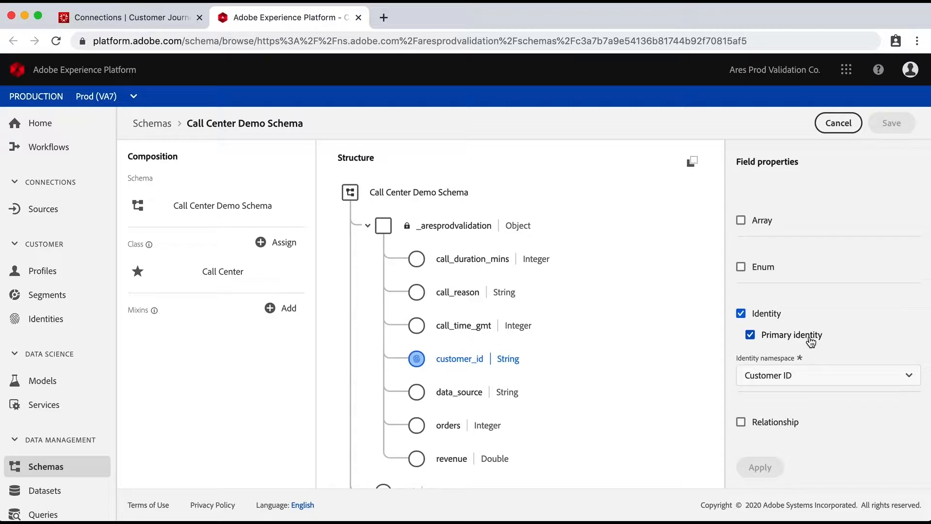
Step: Return to the connection in Customer Journey Analytics and compare the Person ID settings of Analytics Demo Data and Call Center Demo Data
{"action": "left_click", "coordinate": [172, 23]}
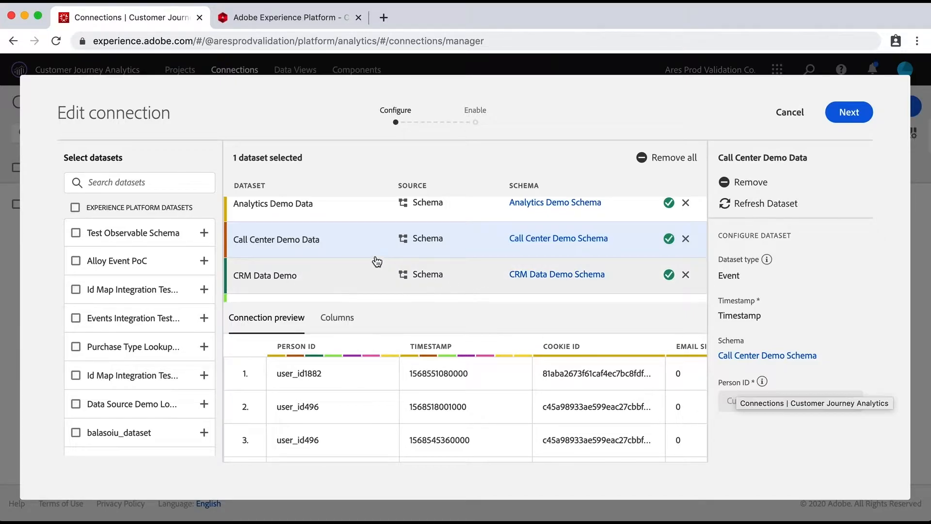
{"action": "scroll", "coordinate": [376, 261], "scroll_direction": "up", "scroll_amount": 1}
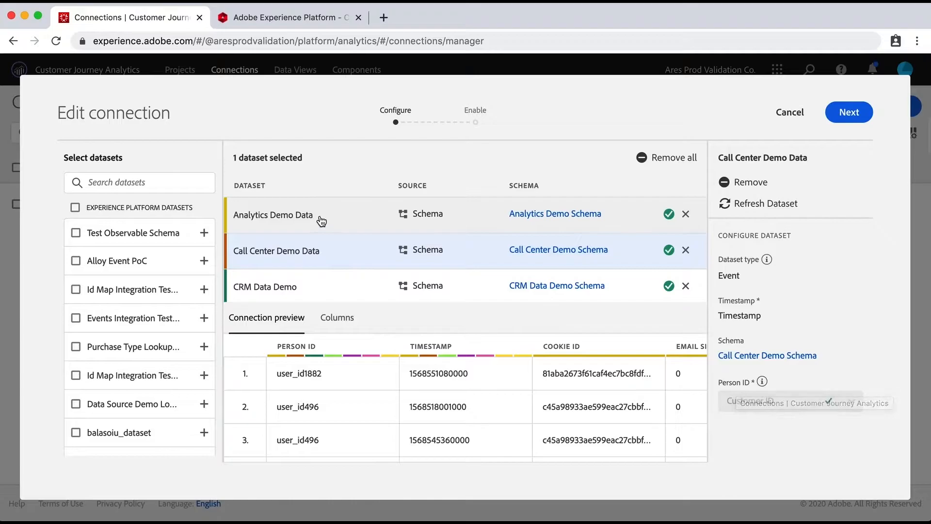
{"action": "left_click", "coordinate": [321, 222]}
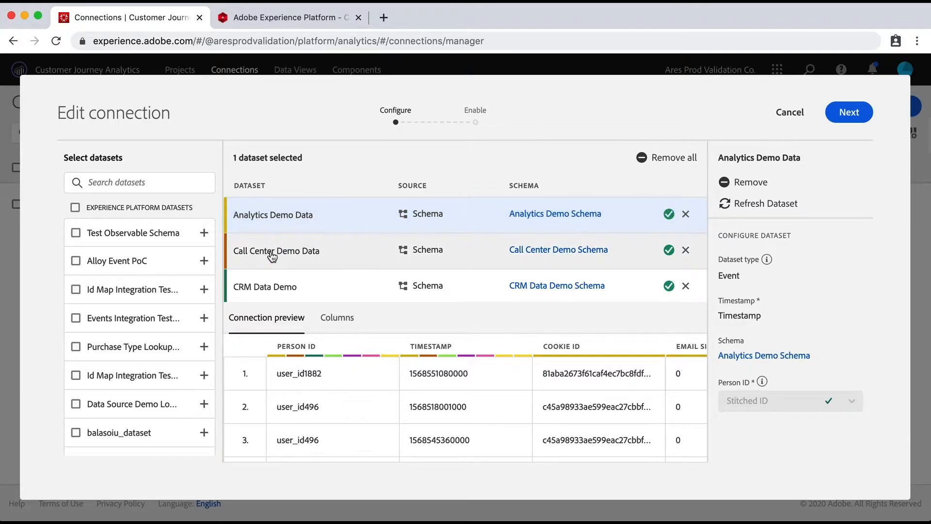
{"action": "left_click", "coordinate": [296, 255]}
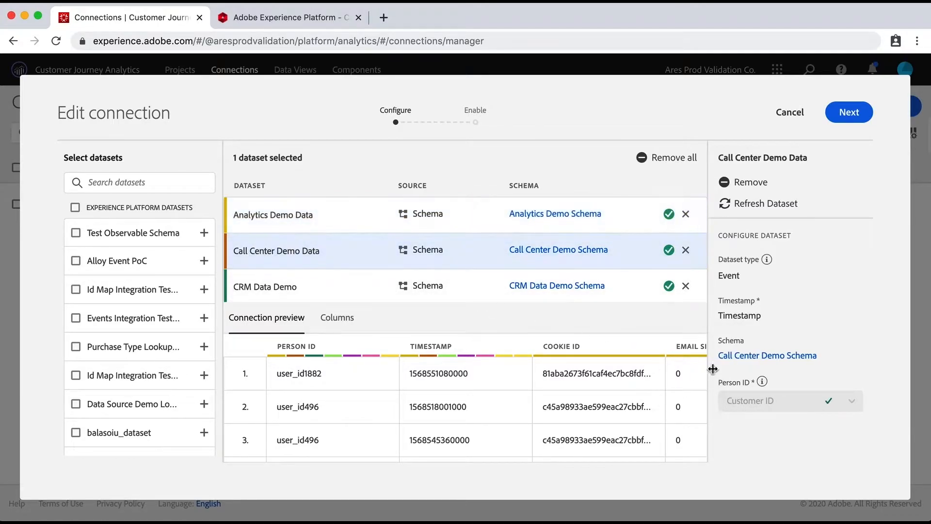
{"action": "left_click", "coordinate": [300, 231]}
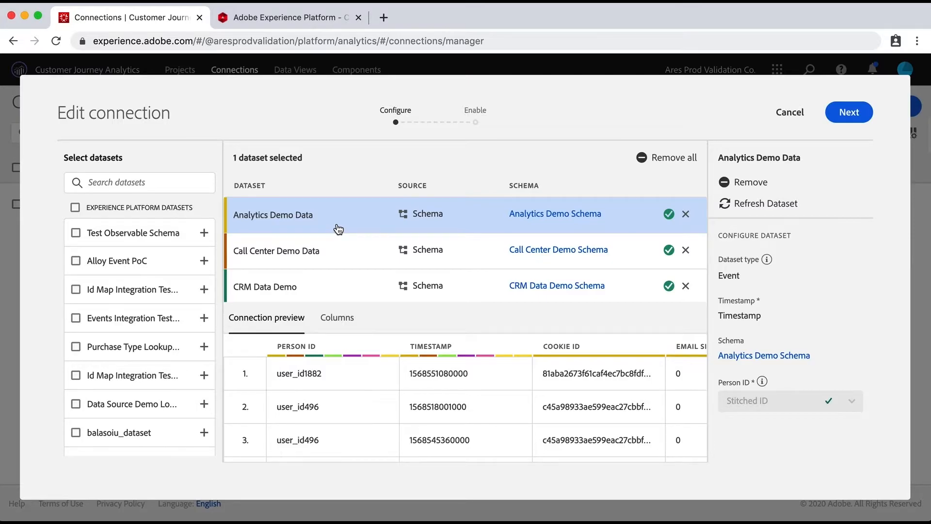
Step: Check the Person ID of CRM Data Demo and Ad Impression Demo Data, and leave the connection without saving
{"action": "scroll", "coordinate": [338, 229], "scroll_direction": "down", "scroll_amount": 3}
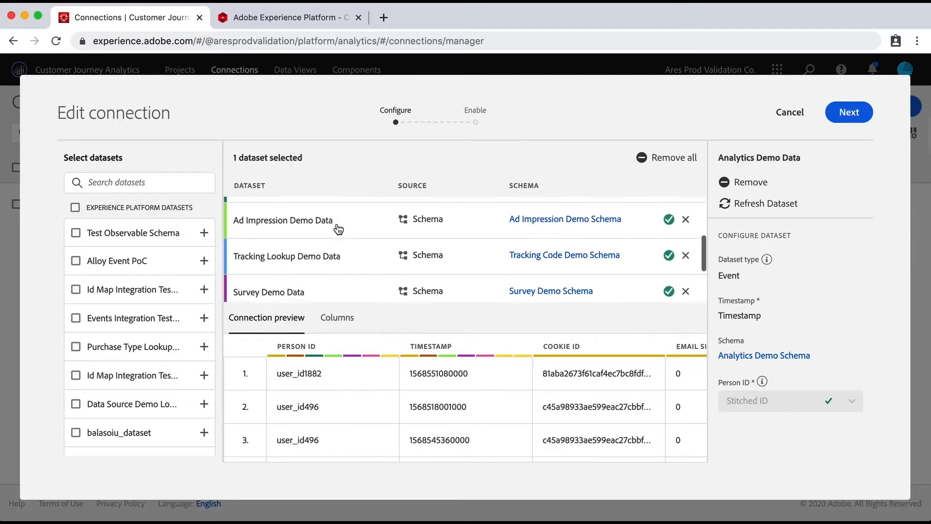
{"action": "scroll", "coordinate": [338, 228], "scroll_direction": "up", "scroll_amount": 1}
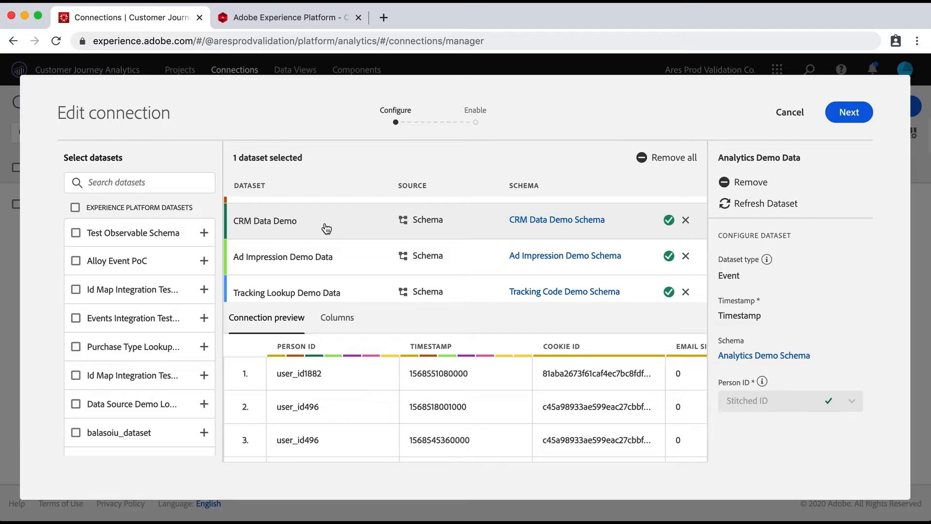
{"action": "left_click", "coordinate": [303, 224]}
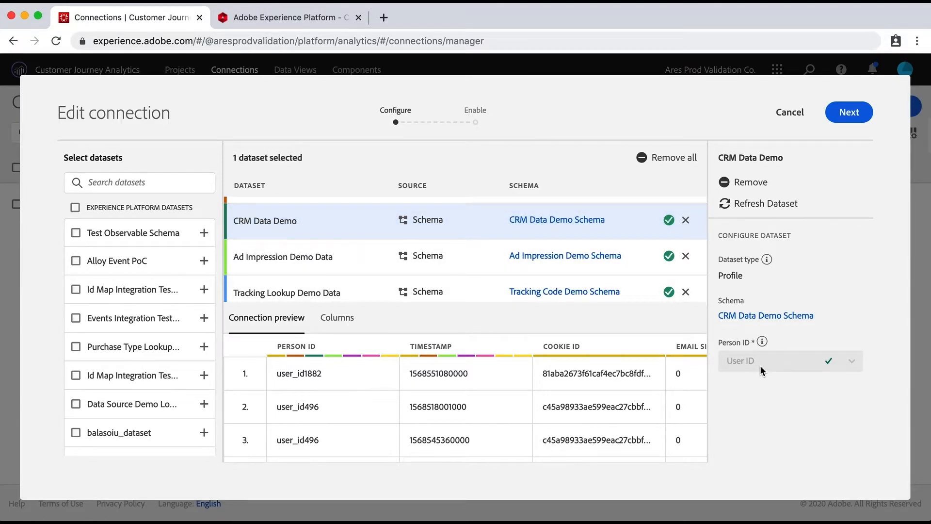
{"action": "left_click", "coordinate": [267, 259]}
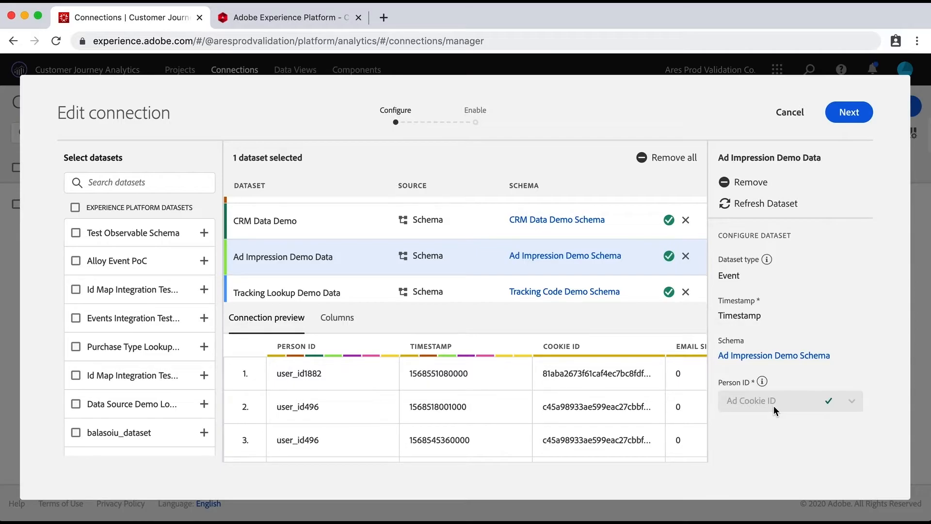
{"action": "left_click", "coordinate": [790, 114]}
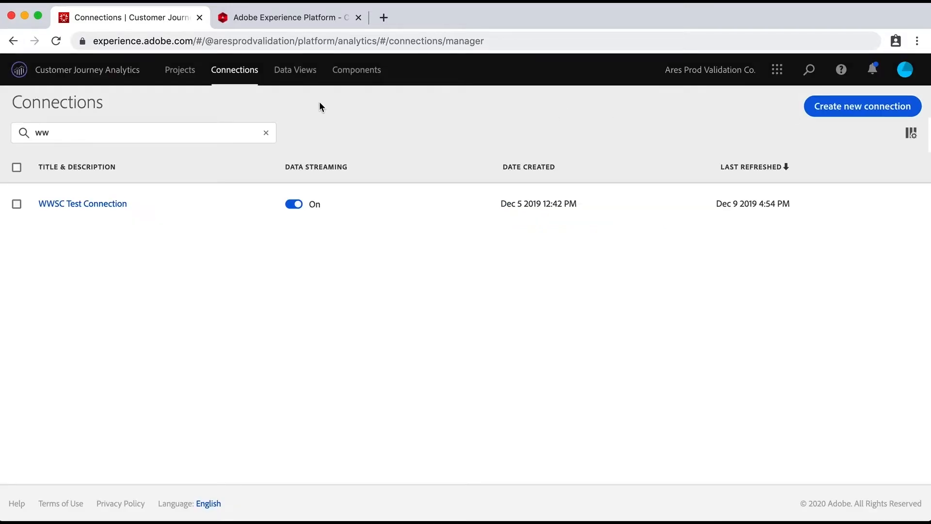
Step: Reopen the Sept 2019 CJA Demo project and examine the Data Sources table and the Audience Size by Data Source chart
{"action": "left_click", "coordinate": [191, 75]}
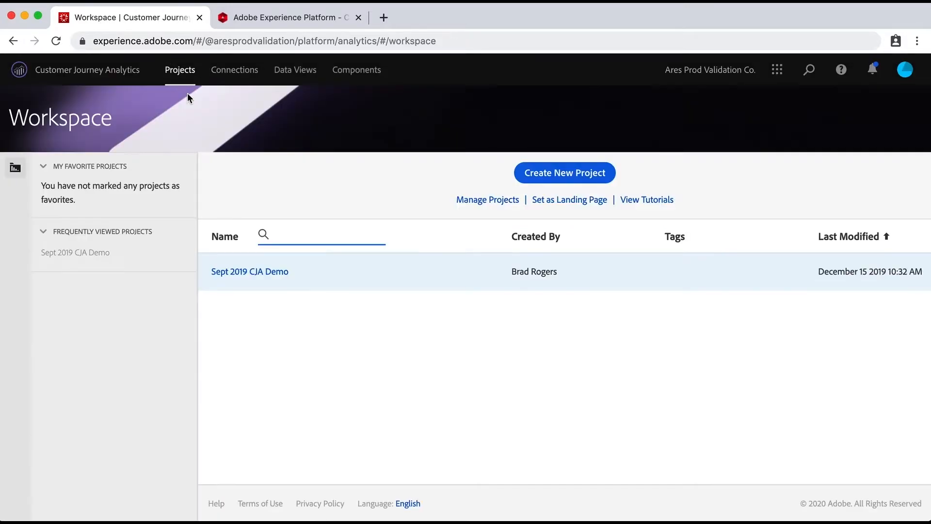
{"action": "left_click", "coordinate": [250, 273]}
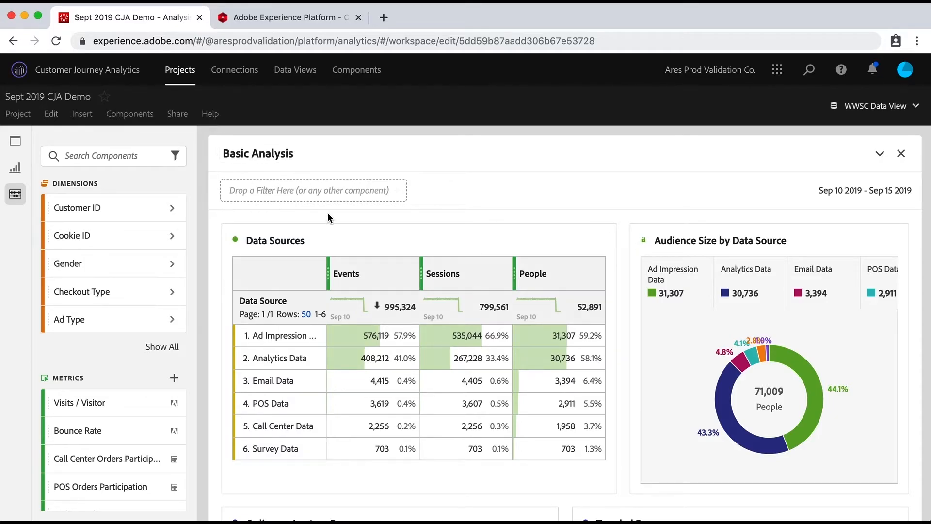
{"action": "scroll", "coordinate": [444, 246], "scroll_direction": "down", "scroll_amount": 3}
{"action": "scroll", "coordinate": [446, 249], "scroll_direction": "down", "scroll_amount": 1}
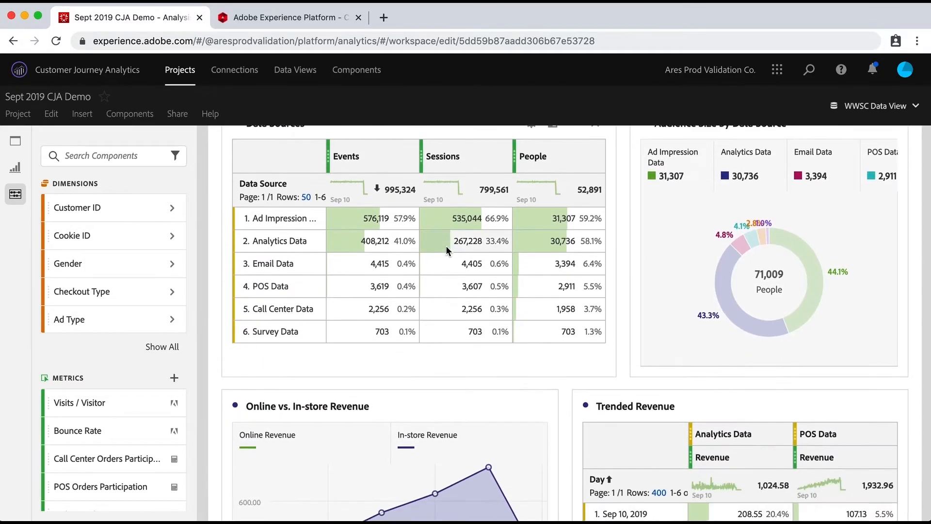
{"action": "scroll", "coordinate": [446, 250], "scroll_direction": "down", "scroll_amount": 1}
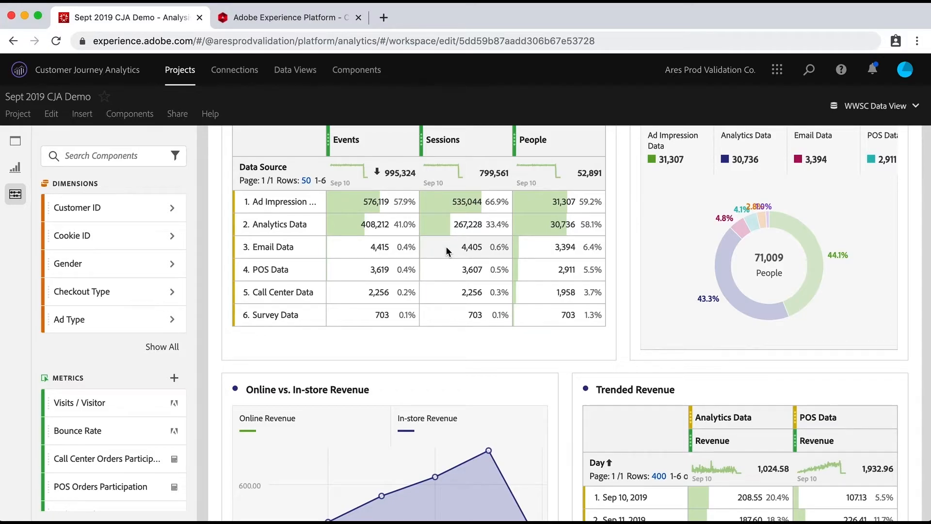
{"action": "scroll", "coordinate": [446, 250], "scroll_direction": "up", "scroll_amount": 3}
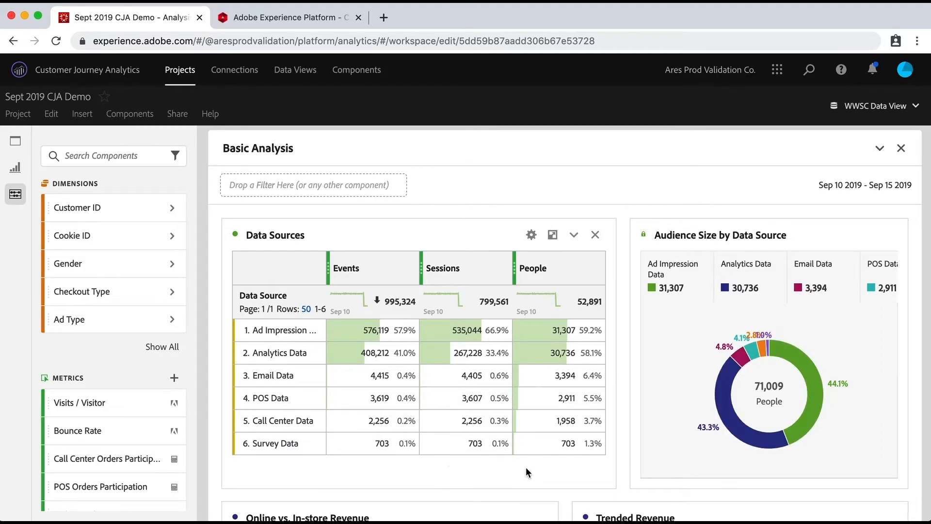
{"action": "mouse_move", "coordinate": [720, 385]}
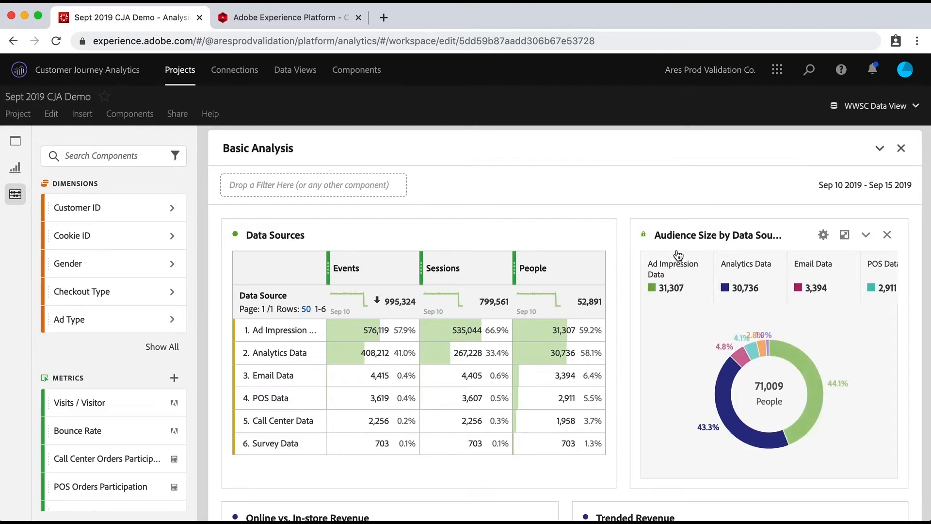
Step: Examine the Trended Revenue table and the September 12 values in the Online vs. In-store Revenue chart
{"action": "scroll", "coordinate": [706, 309], "scroll_direction": "down", "scroll_amount": 5}
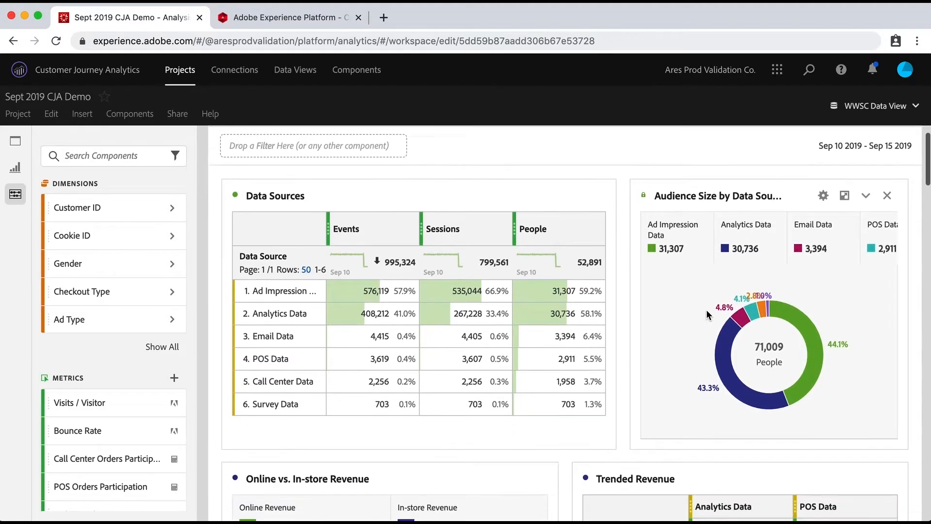
{"action": "scroll", "coordinate": [706, 309], "scroll_direction": "down", "scroll_amount": 1}
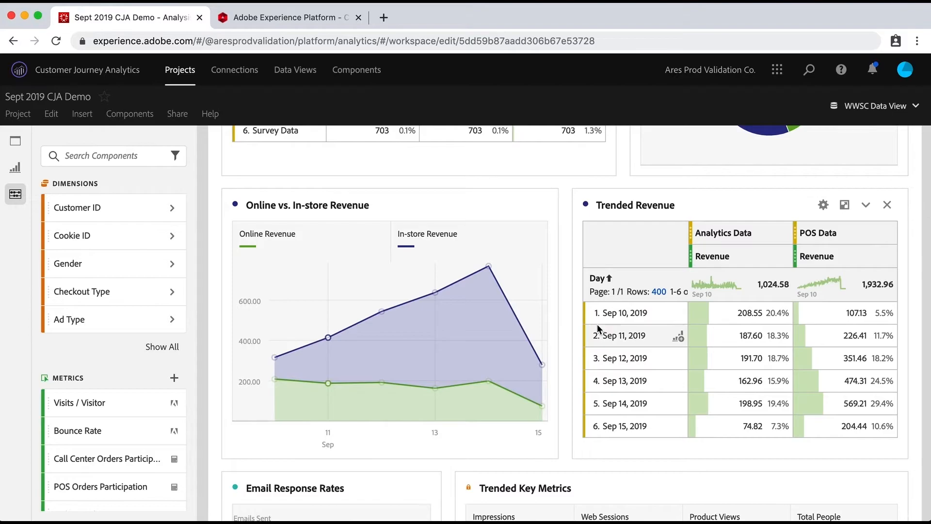
{"action": "mouse_move", "coordinate": [360, 321]}
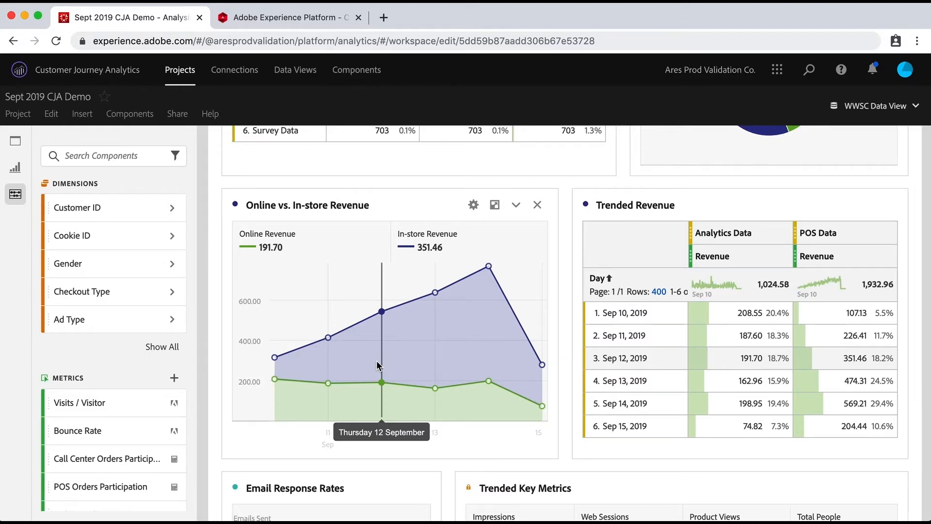
Step: Examine the Multi-Channel Customer Experience Flow in the Advanced Analysis panel, from call reason through ad creative to store location
{"action": "scroll", "coordinate": [377, 362], "scroll_direction": "down", "scroll_amount": 7}
{"action": "scroll", "coordinate": [376, 360], "scroll_direction": "down", "scroll_amount": 10}
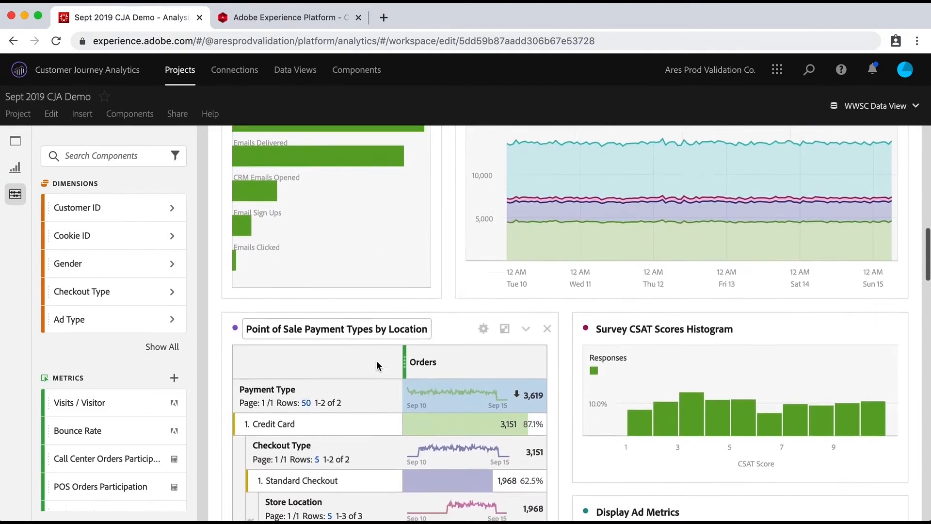
{"action": "scroll", "coordinate": [376, 360], "scroll_direction": "down", "scroll_amount": 3}
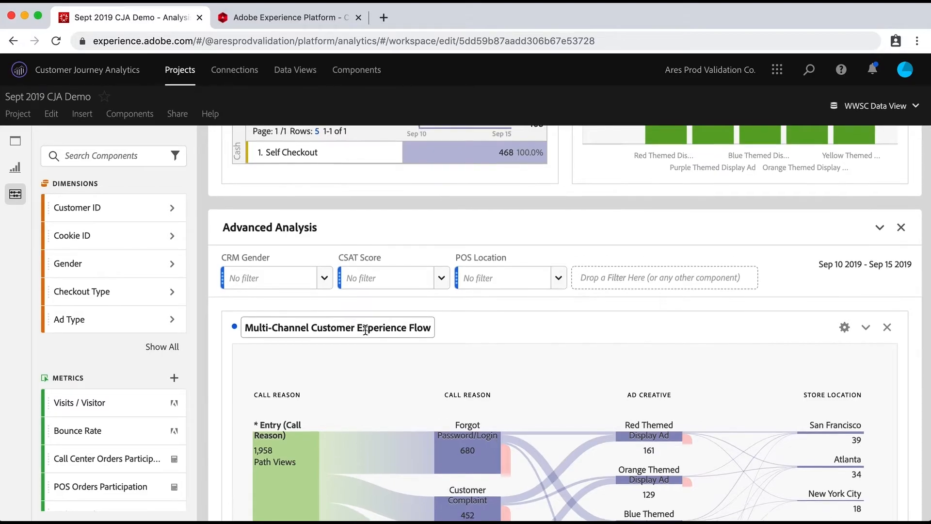
{"action": "scroll", "coordinate": [366, 330], "scroll_direction": "down", "scroll_amount": 2}
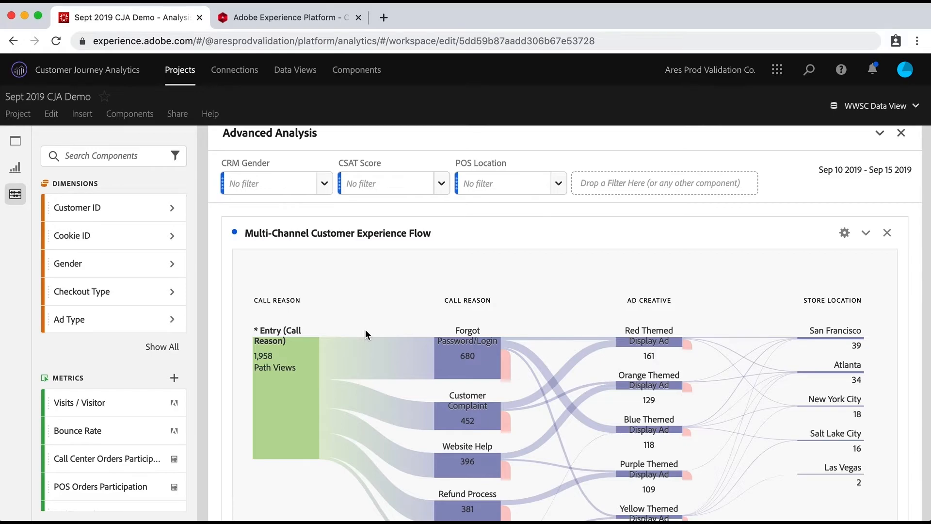
{"action": "scroll", "coordinate": [365, 330], "scroll_direction": "down", "scroll_amount": 1}
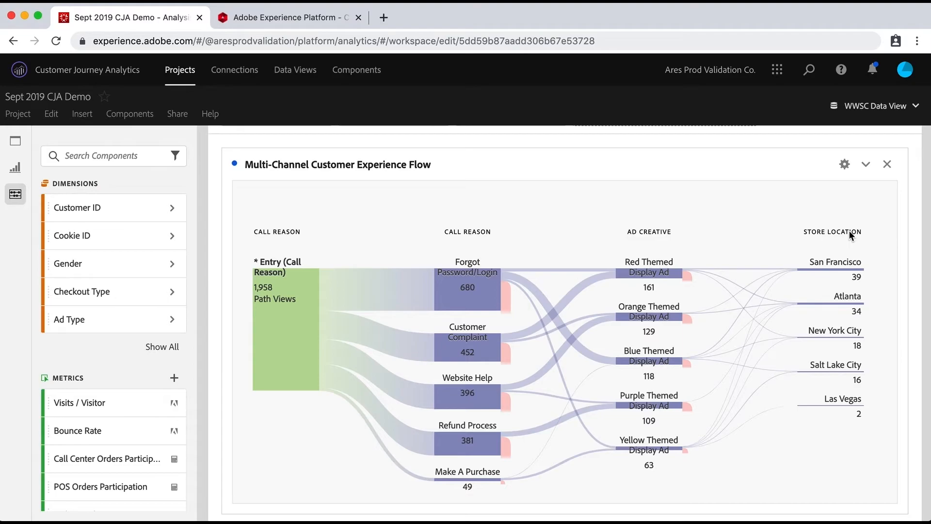
{"action": "scroll", "coordinate": [495, 291], "scroll_direction": "down", "scroll_amount": 1}
{"action": "mouse_move", "coordinate": [446, 286]}
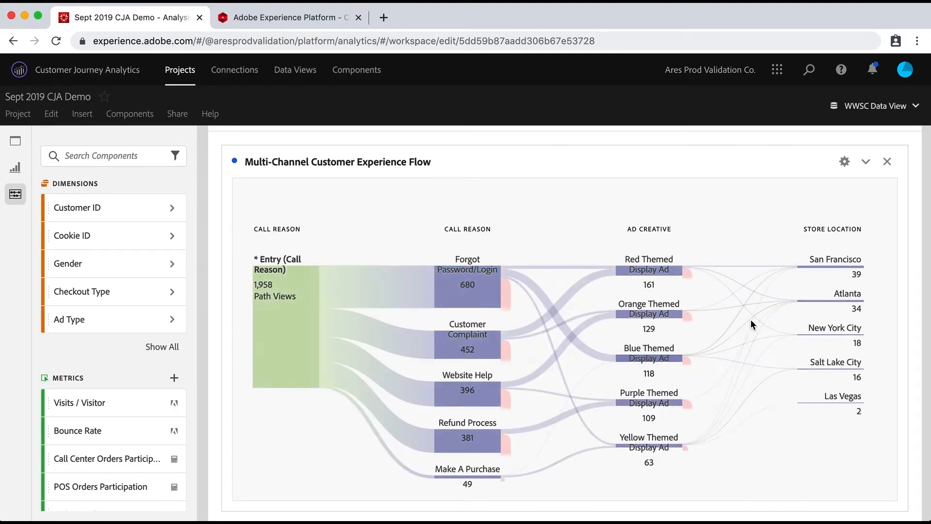
{"action": "scroll", "coordinate": [821, 276], "scroll_direction": "down", "scroll_amount": 1}
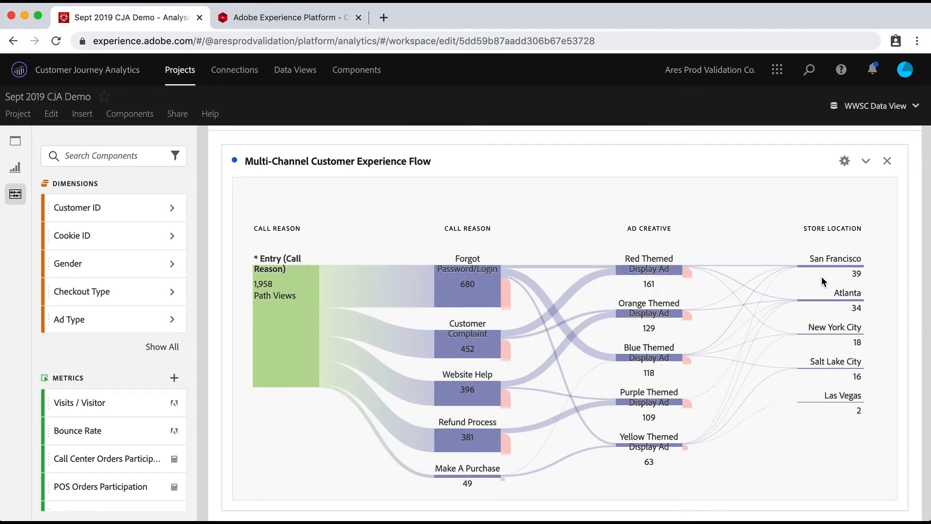
Step: Inspect the Purchase Channel Overlap diagram where online purchasers overlap with in-store purchasers and with call center purchasers
{"action": "scroll", "coordinate": [822, 277], "scroll_direction": "down", "scroll_amount": 7}
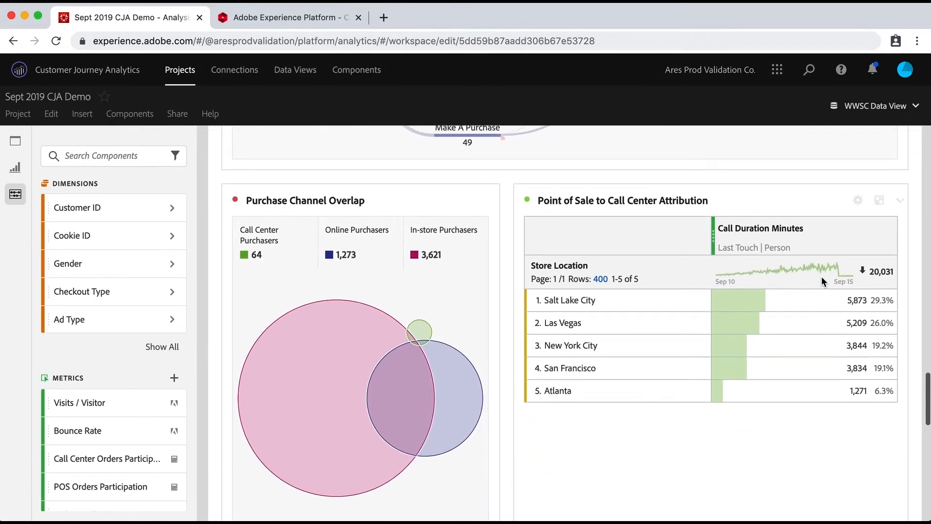
{"action": "scroll", "coordinate": [822, 276], "scroll_direction": "down", "scroll_amount": 1}
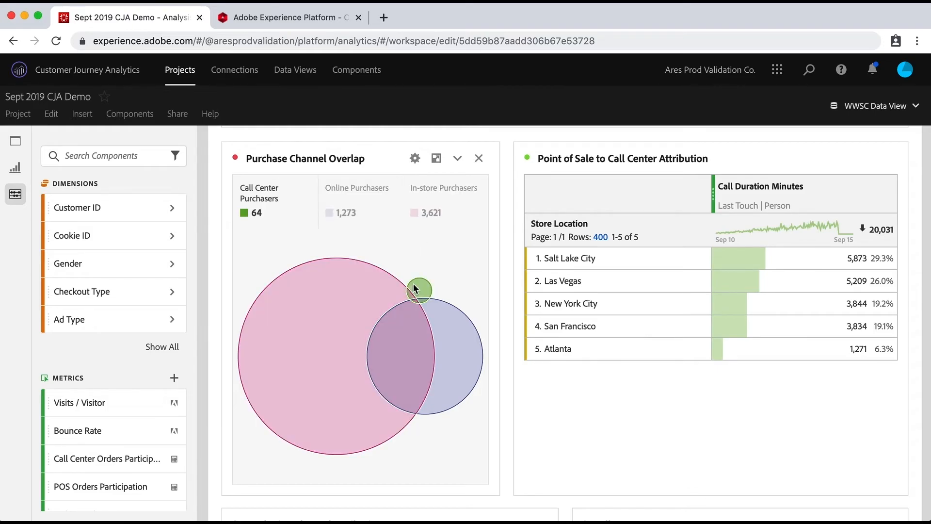
{"action": "mouse_move", "coordinate": [408, 350]}
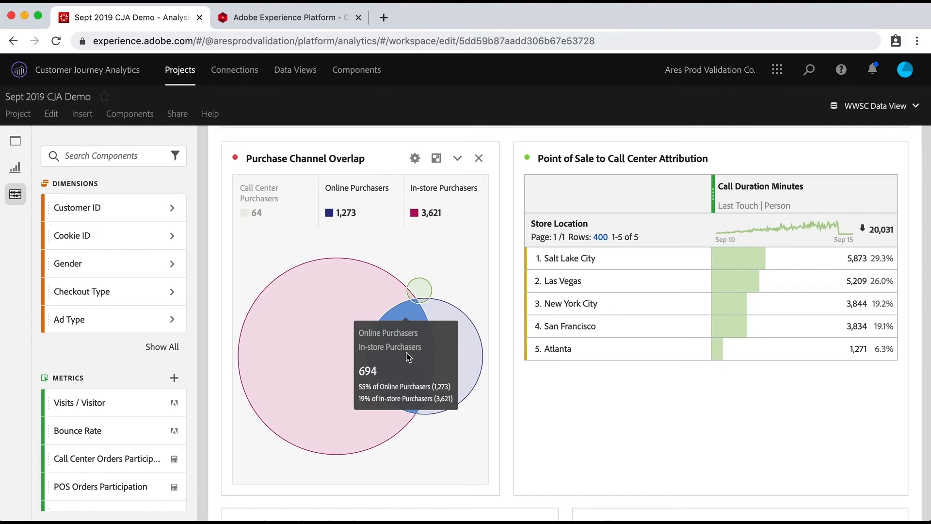
{"action": "mouse_move", "coordinate": [424, 304]}
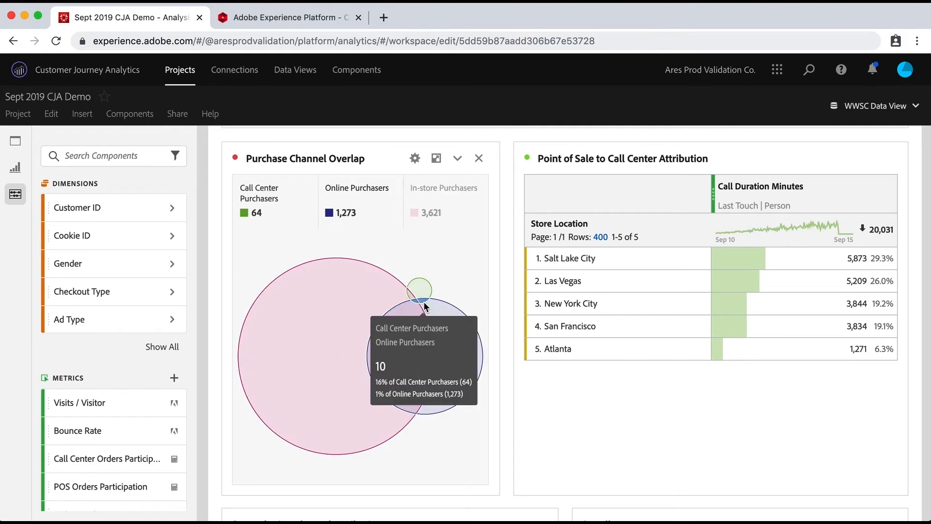